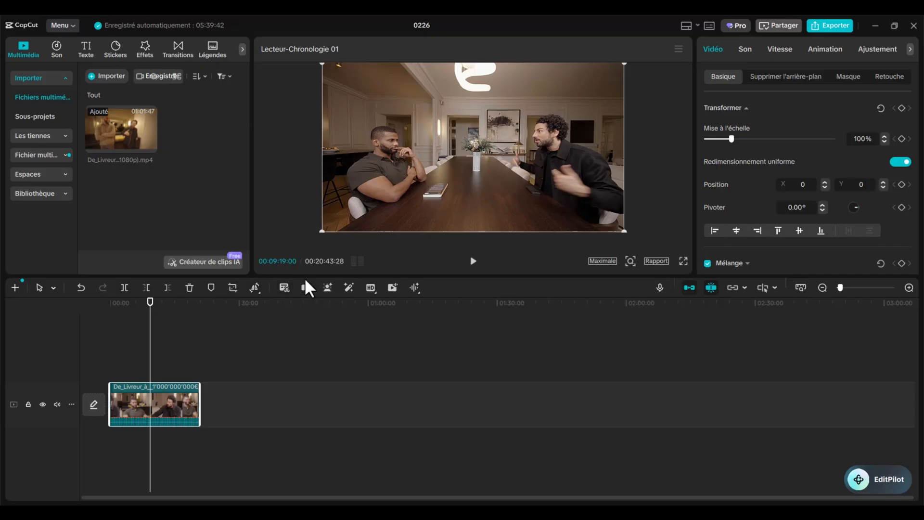
Transcribe the interview clip on the timeline and look through the resulting transcript
{"action": "left_click", "coordinate": [284, 291]}
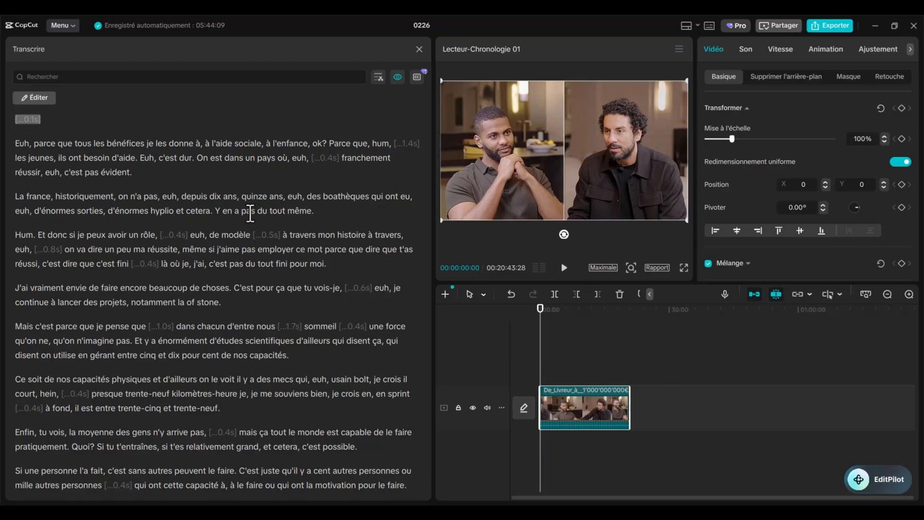
{"action": "scroll", "coordinate": [202, 243], "scroll_direction": "down", "scroll_amount": 3}
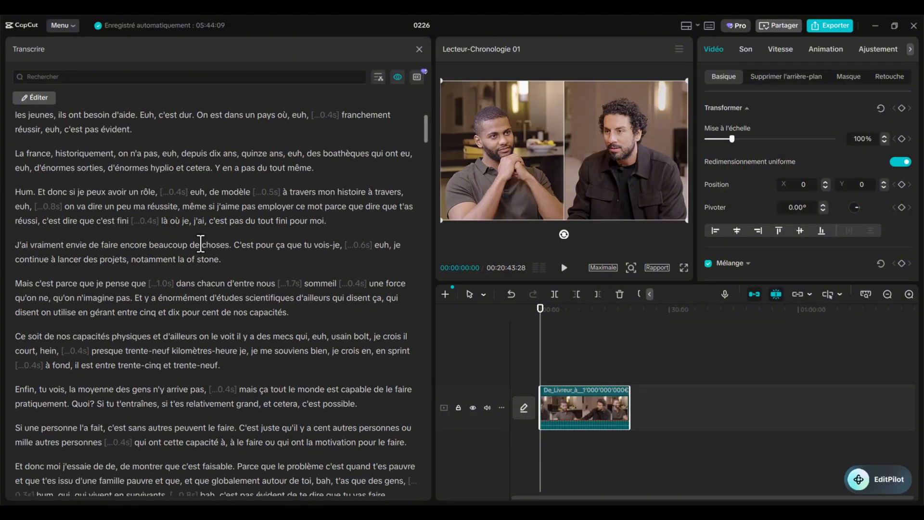
{"action": "scroll", "coordinate": [202, 243], "scroll_direction": "down", "scroll_amount": 9}
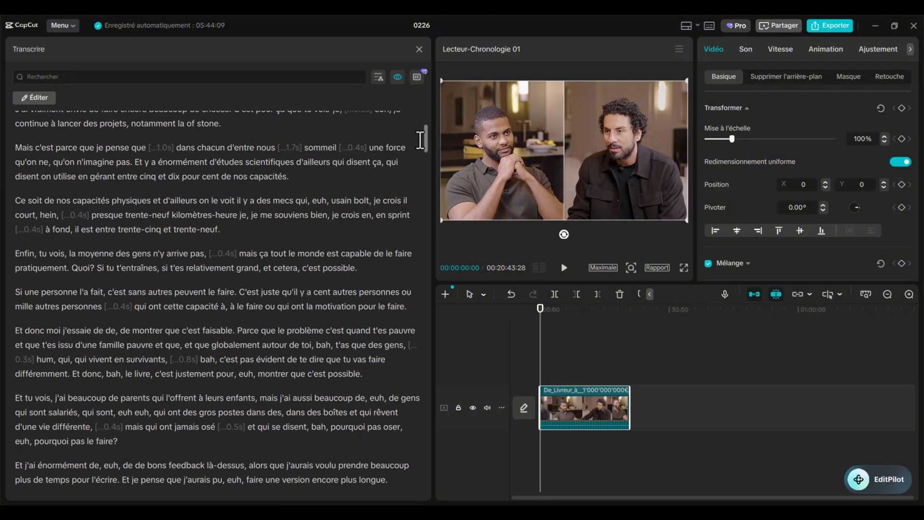
{"action": "left_click_drag", "start_coordinate": [426, 142], "coordinate": [392, 49]}
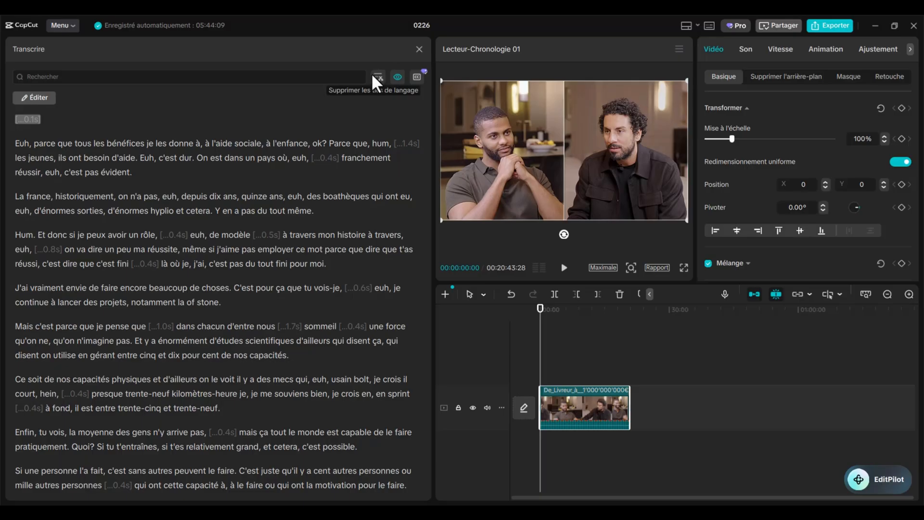
Make the transcript text editable and place the cursor at the end of the first paragraph, after "évident"
{"action": "left_click", "coordinate": [39, 98]}
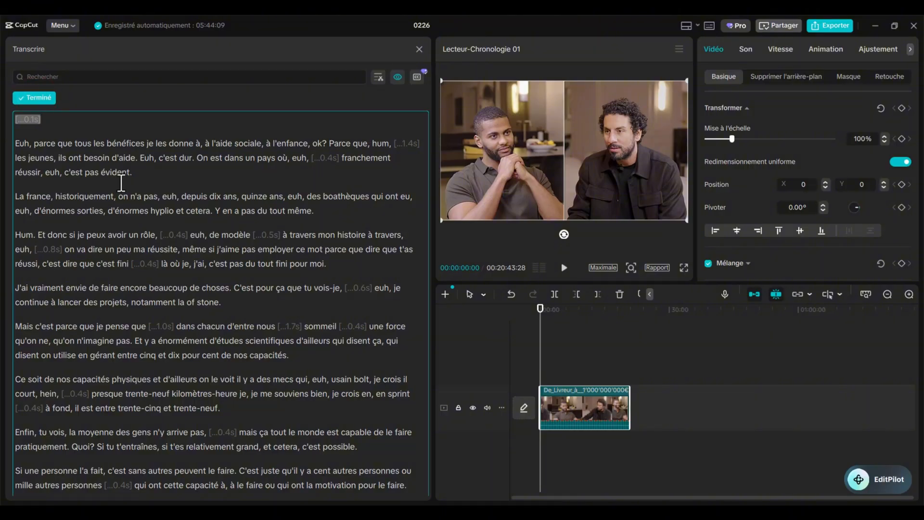
{"action": "scroll", "coordinate": [190, 238], "scroll_direction": "down", "scroll_amount": 3}
{"action": "scroll", "coordinate": [255, 231], "scroll_direction": "up", "scroll_amount": 2}
{"action": "scroll", "coordinate": [269, 227], "scroll_direction": "up", "scroll_amount": 2}
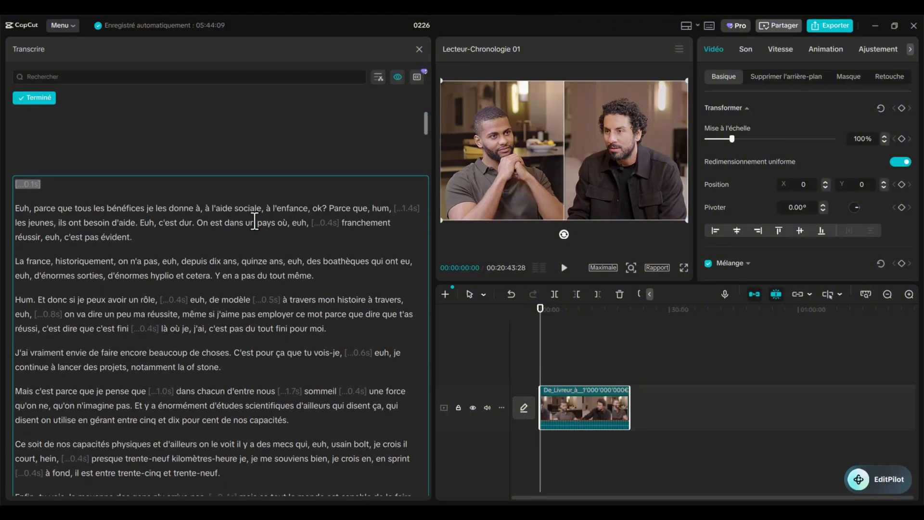
{"action": "left_click", "coordinate": [135, 172]}
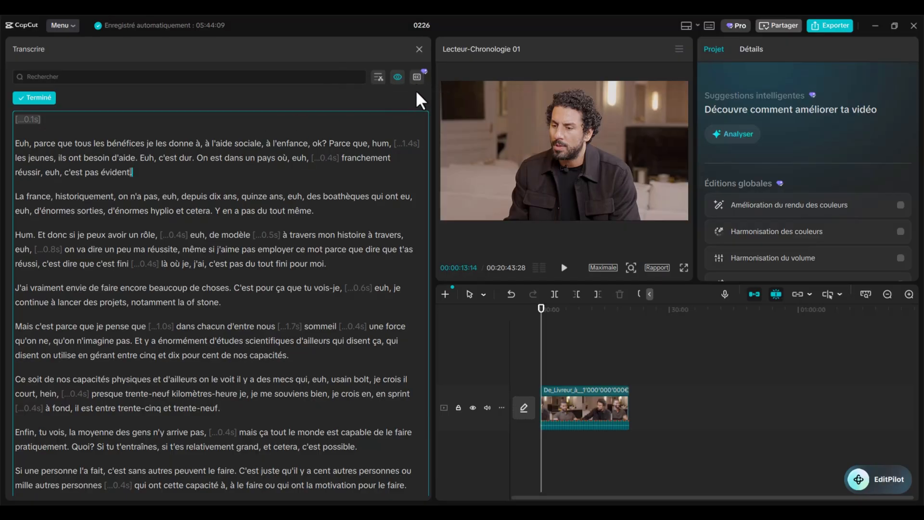
Identify the filler words, repetitions and pauses in the transcript, review the marked passages and delete them all
{"action": "left_click", "coordinate": [377, 78]}
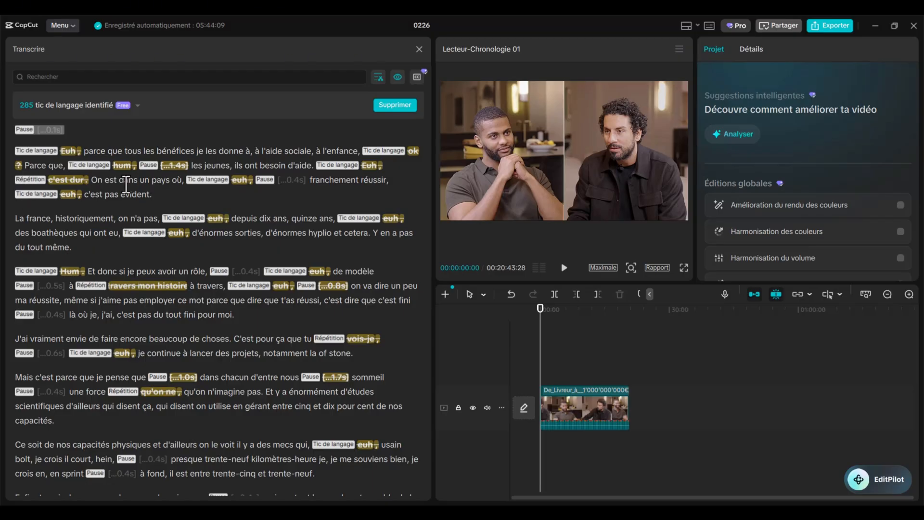
{"action": "scroll", "coordinate": [322, 291], "scroll_direction": "down", "scroll_amount": 3}
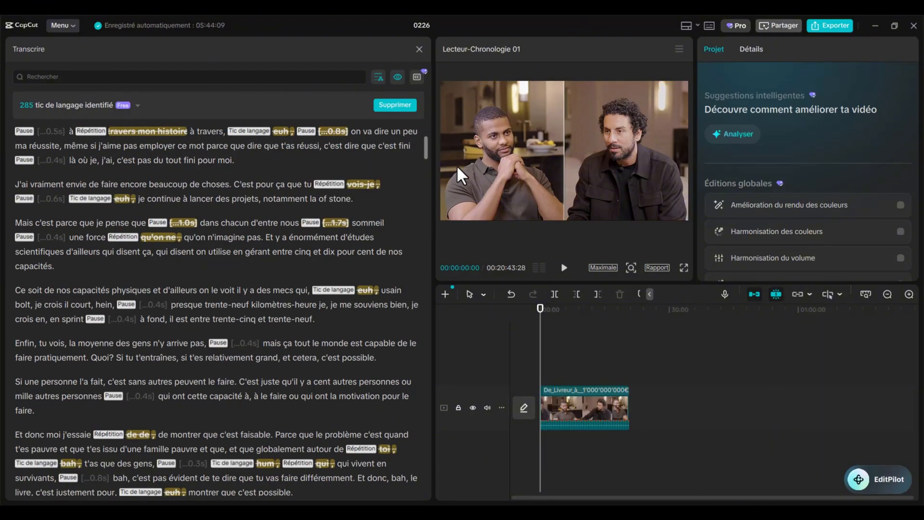
{"action": "left_click_drag", "start_coordinate": [427, 149], "coordinate": [437, 86]}
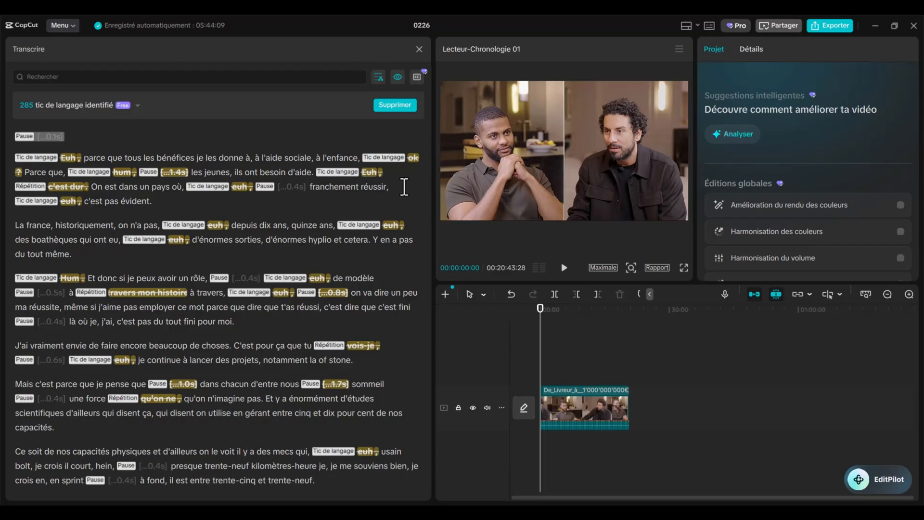
{"action": "scroll", "coordinate": [384, 277], "scroll_direction": "down", "scroll_amount": 1}
{"action": "scroll", "coordinate": [383, 276], "scroll_direction": "up", "scroll_amount": 1}
{"action": "left_click", "coordinate": [395, 107]}
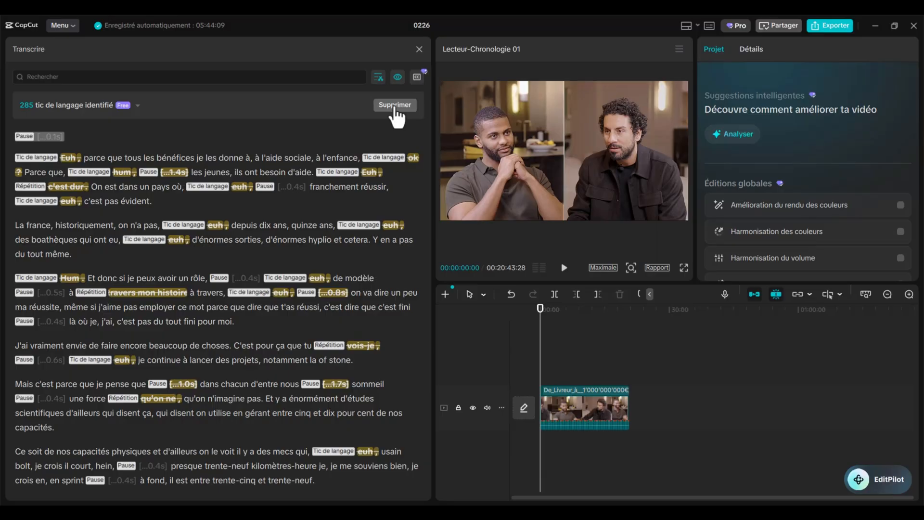
{"action": "left_click", "coordinate": [396, 107]}
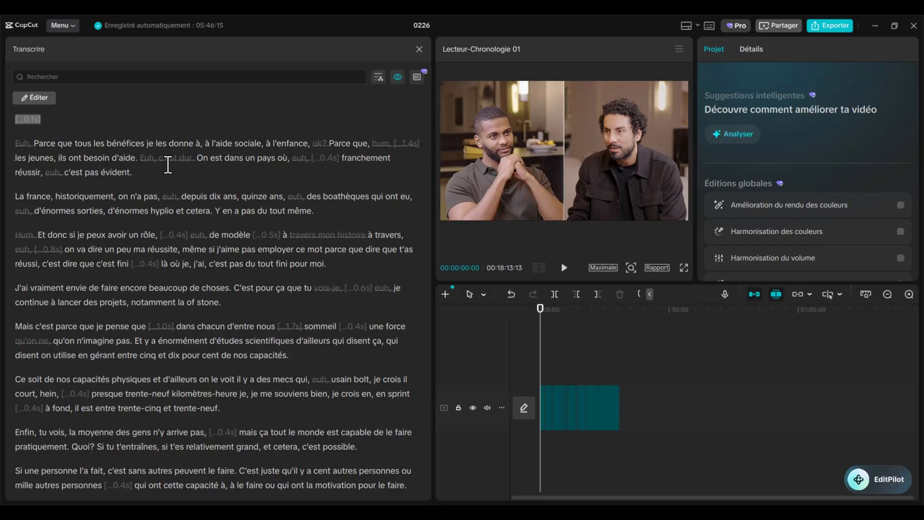
Check the restore option on the removed words "c'est dur" and go to the end of the first paragraph
{"action": "left_click", "coordinate": [168, 159]}
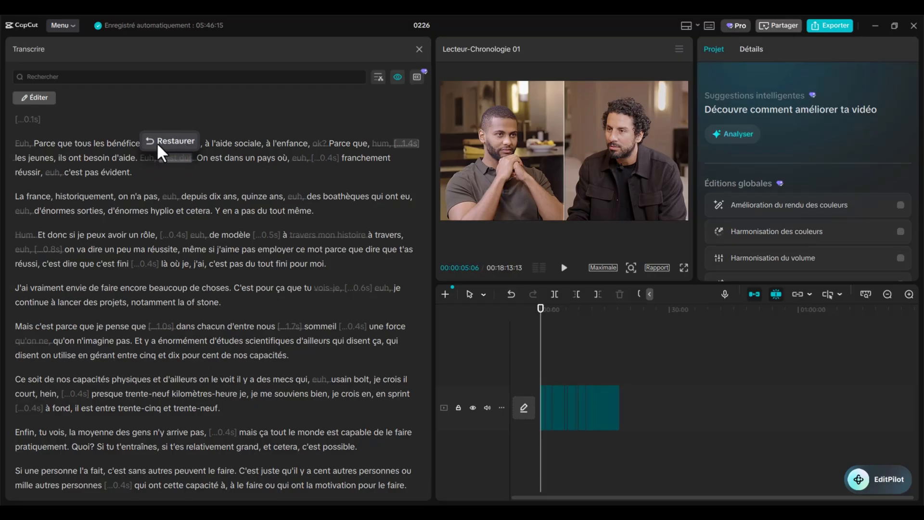
{"action": "left_click", "coordinate": [154, 172]}
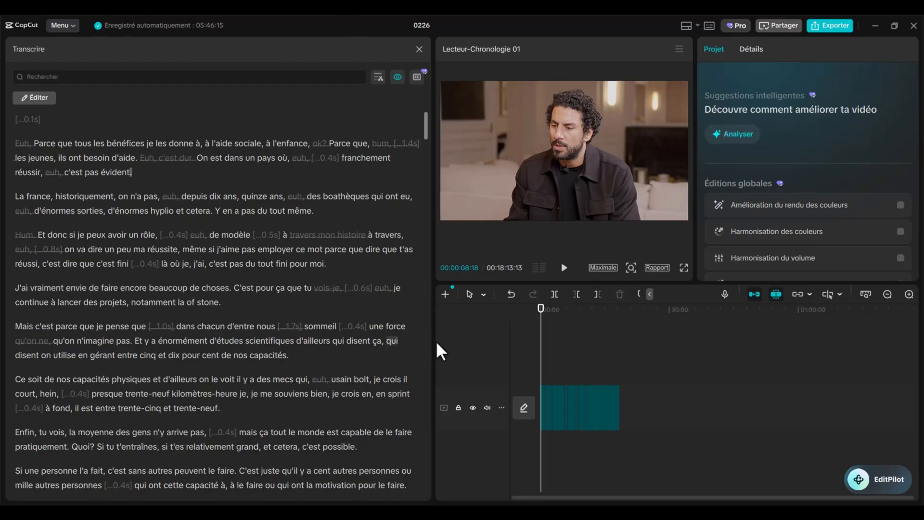
Examine the cuts made along the timeline, first up close and then across the whole clip
{"action": "left_click_drag", "start_coordinate": [433, 340], "coordinate": [711, 348]}
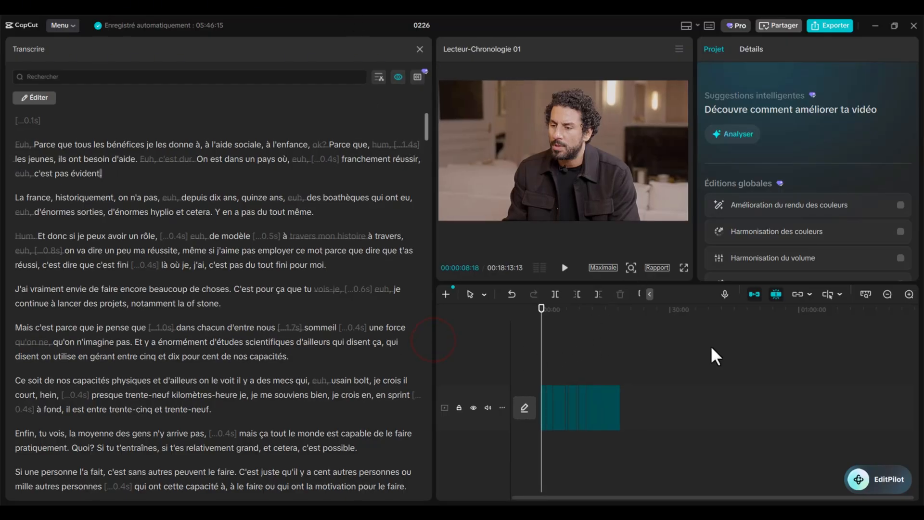
{"action": "left_click", "coordinate": [908, 294]}
{"action": "left_click", "coordinate": [909, 294]}
{"action": "left_click", "coordinate": [908, 294]}
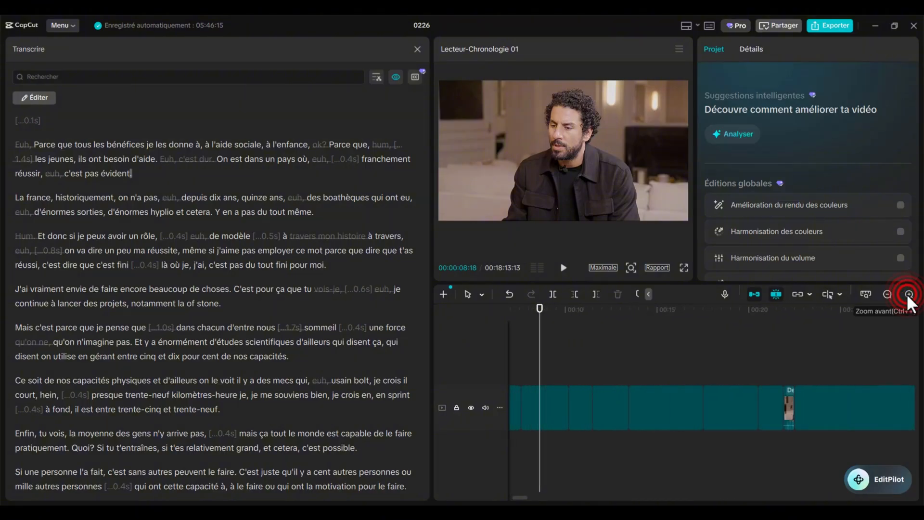
{"action": "left_click", "coordinate": [908, 294]}
{"action": "left_click", "coordinate": [908, 294]}
{"action": "left_click_drag", "start_coordinate": [432, 105], "coordinate": [513, 499]}
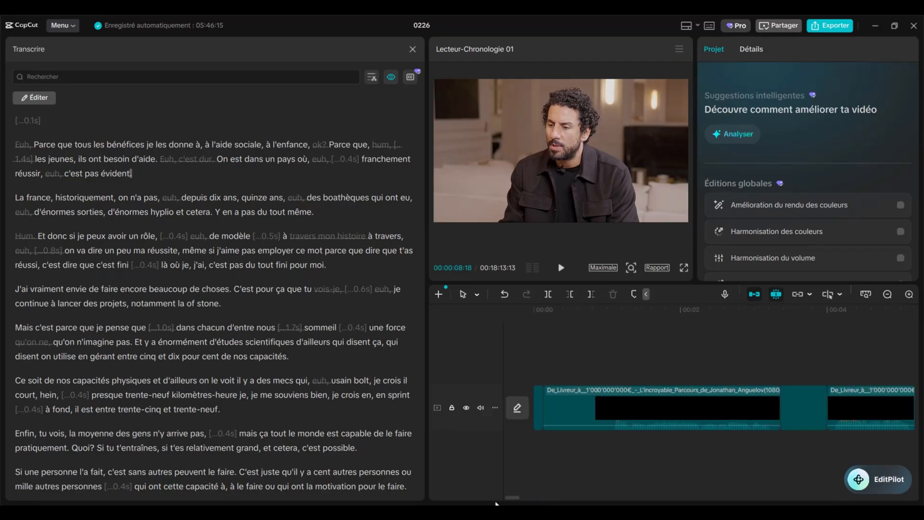
{"action": "left_click", "coordinate": [885, 296]}
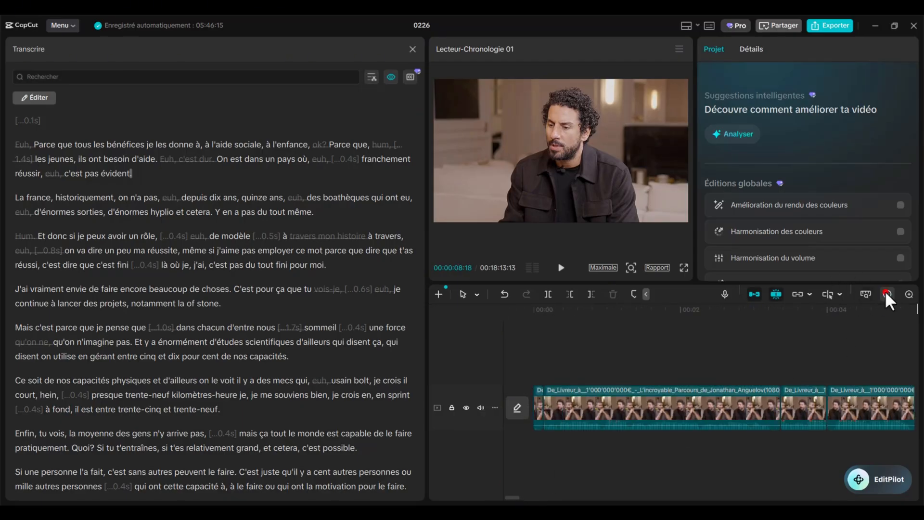
{"action": "left_click", "coordinate": [884, 295]}
{"action": "left_click", "coordinate": [883, 295]}
{"action": "left_click", "coordinate": [883, 295]}
{"action": "left_click", "coordinate": [883, 294]}
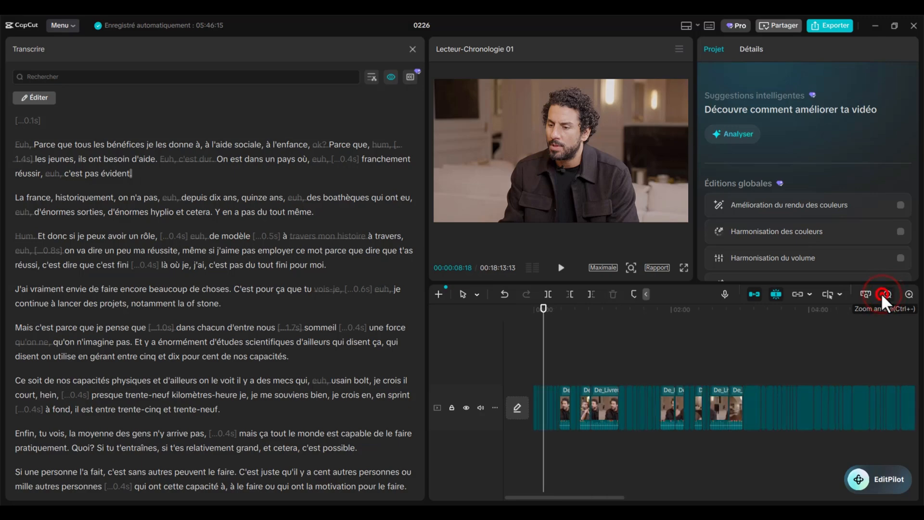
{"action": "left_click", "coordinate": [881, 294]}
{"action": "left_click", "coordinate": [881, 293]}
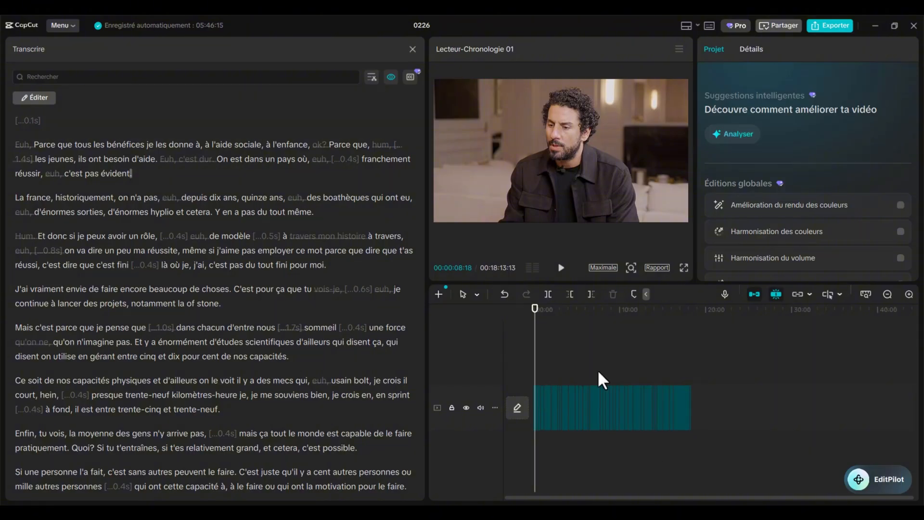
Play the trimmed interview, watch it in full screen, return to the editor and pause playback
{"action": "key", "text": "space"}
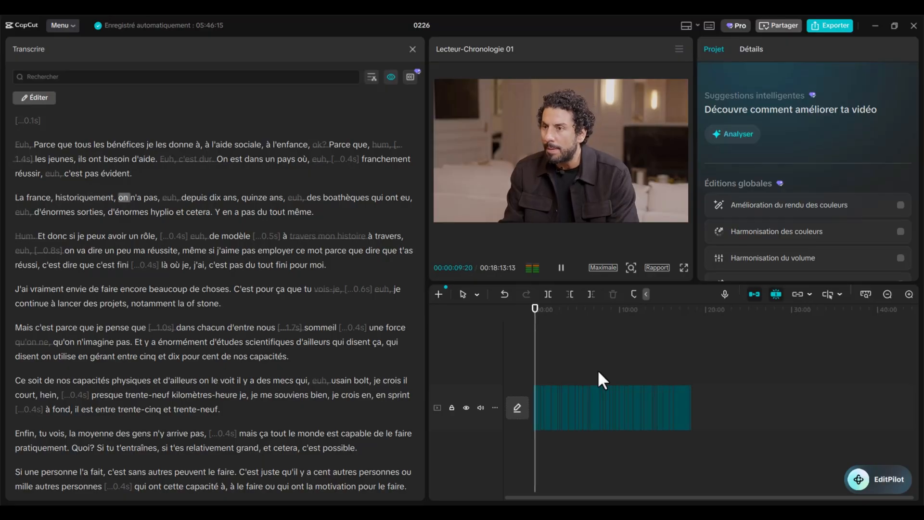
{"action": "left_click", "coordinate": [683, 267]}
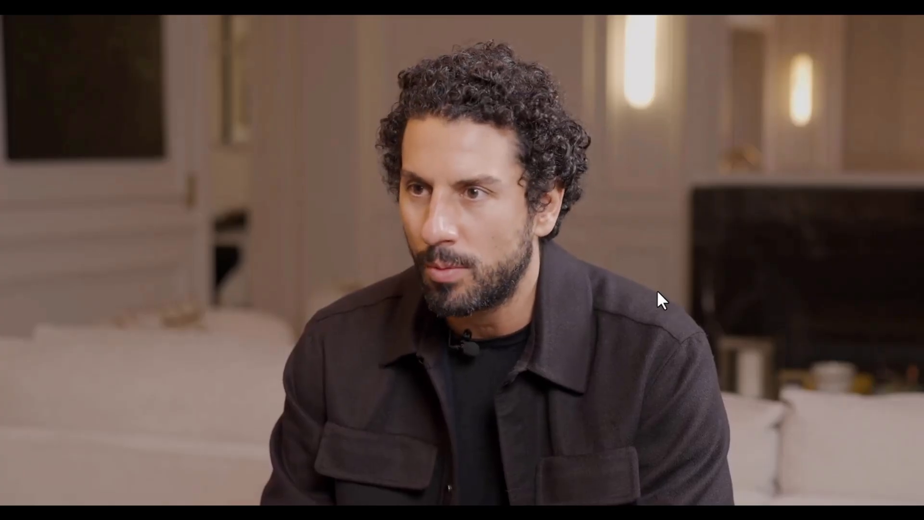
{"action": "left_click", "coordinate": [624, 480]}
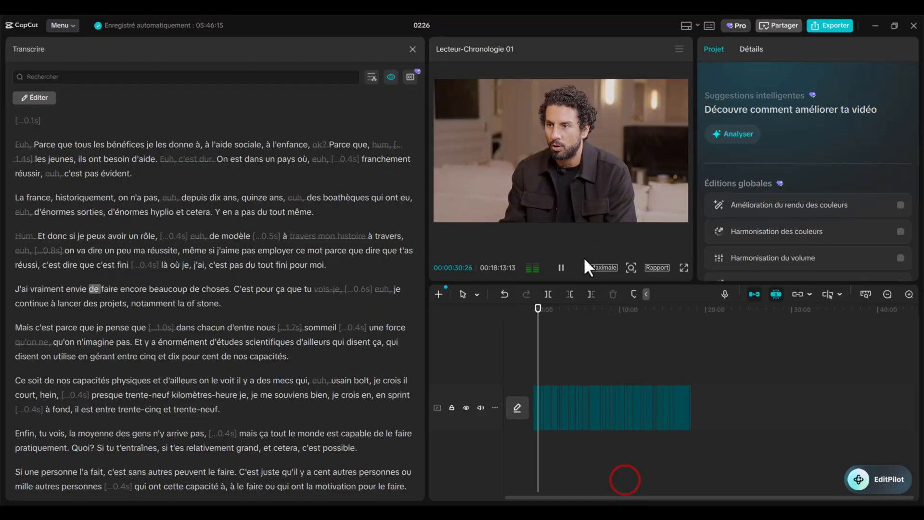
{"action": "left_click", "coordinate": [562, 268]}
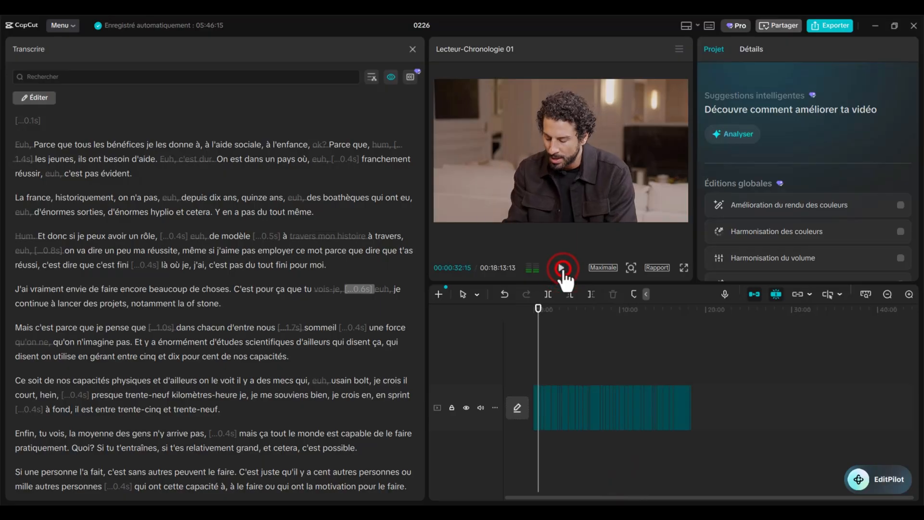